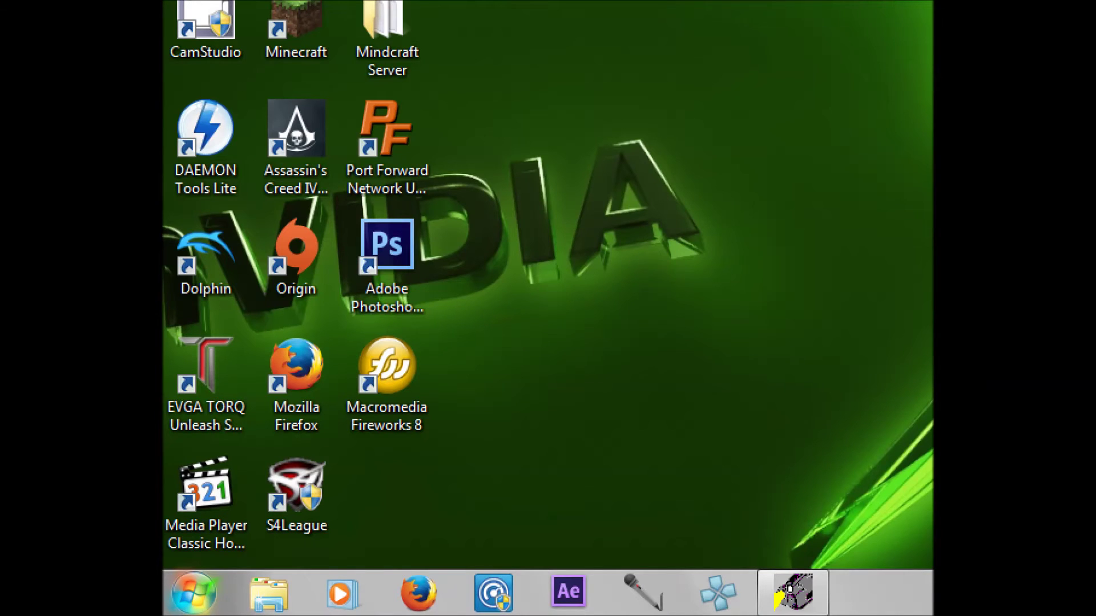
- Find and open Windows Firewall with Advanced Security and show its inbound rules
click(193, 594)
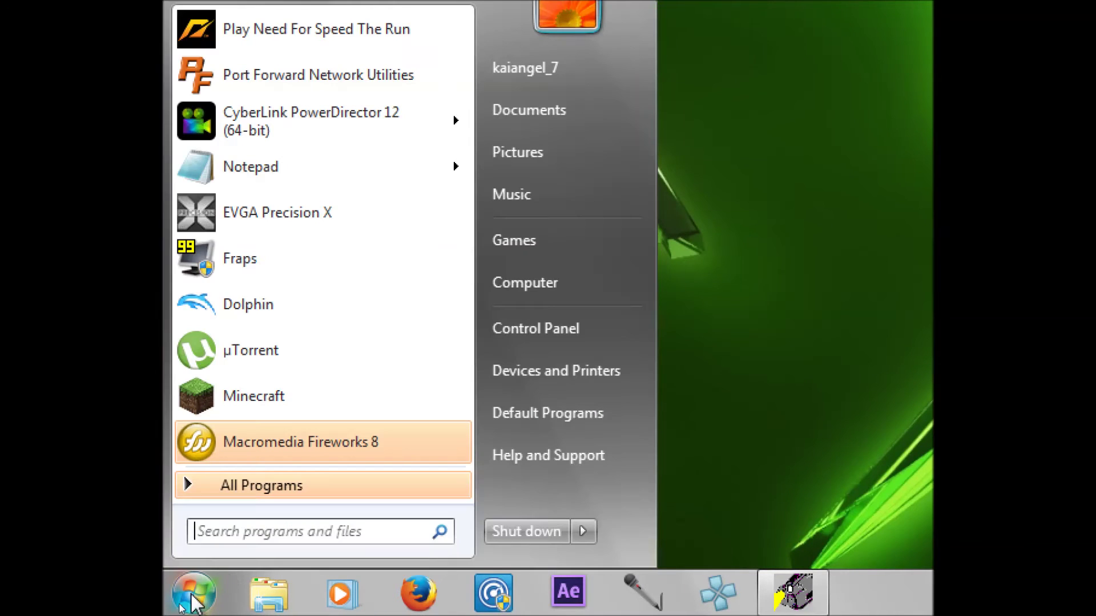
click(244, 531)
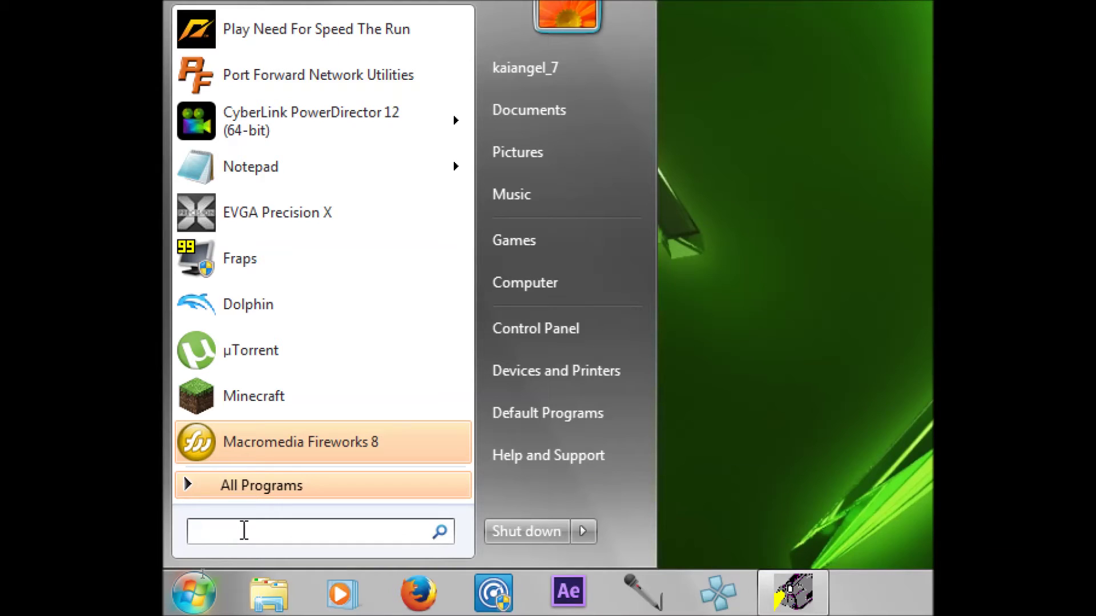
text(firew)
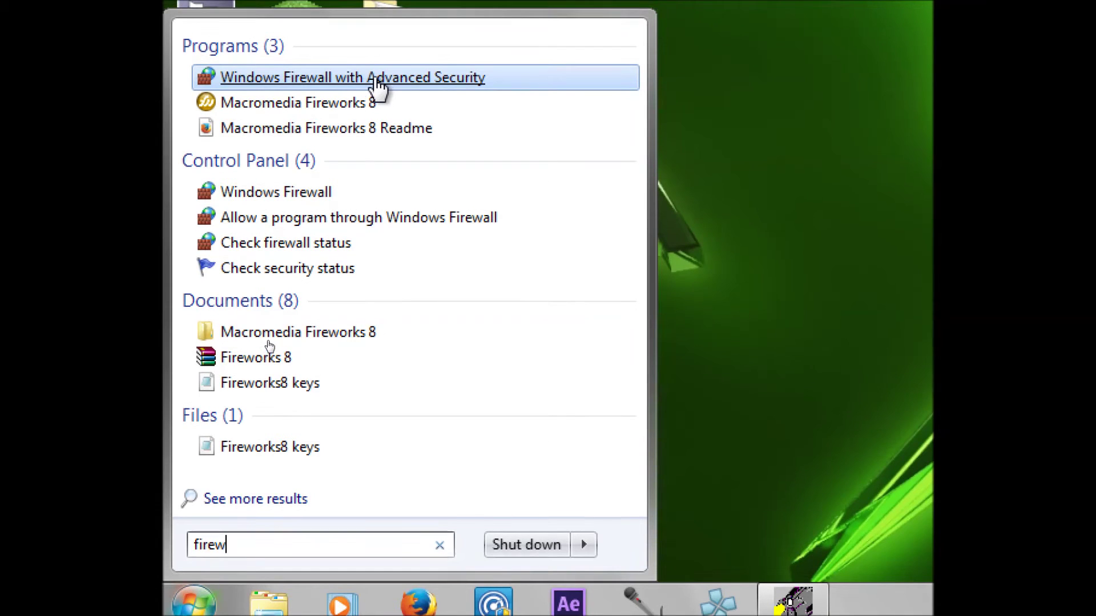
click(375, 79)
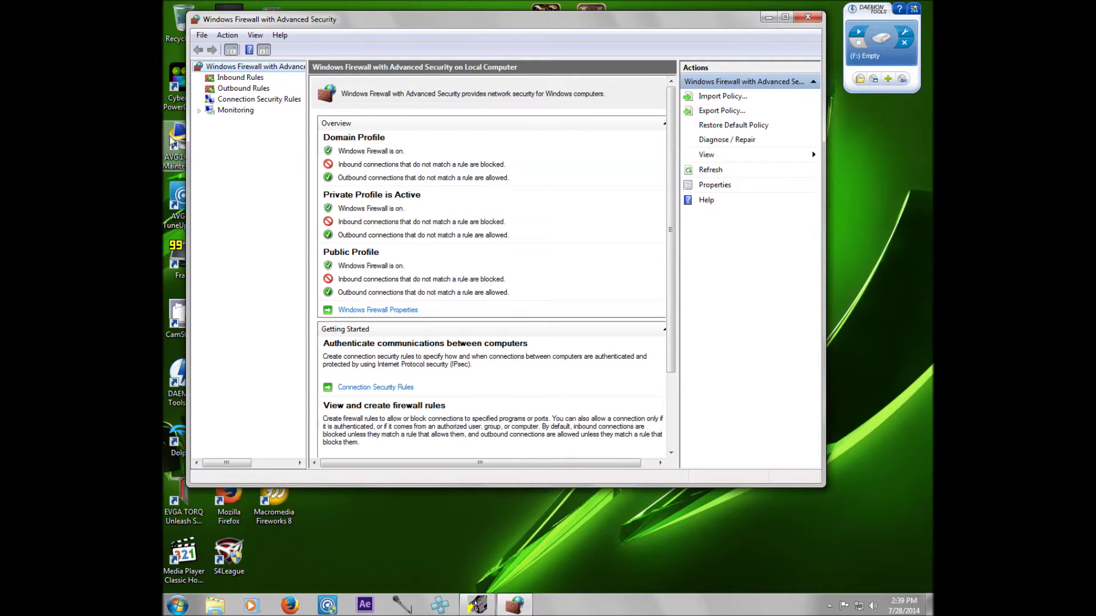
click(240, 77)
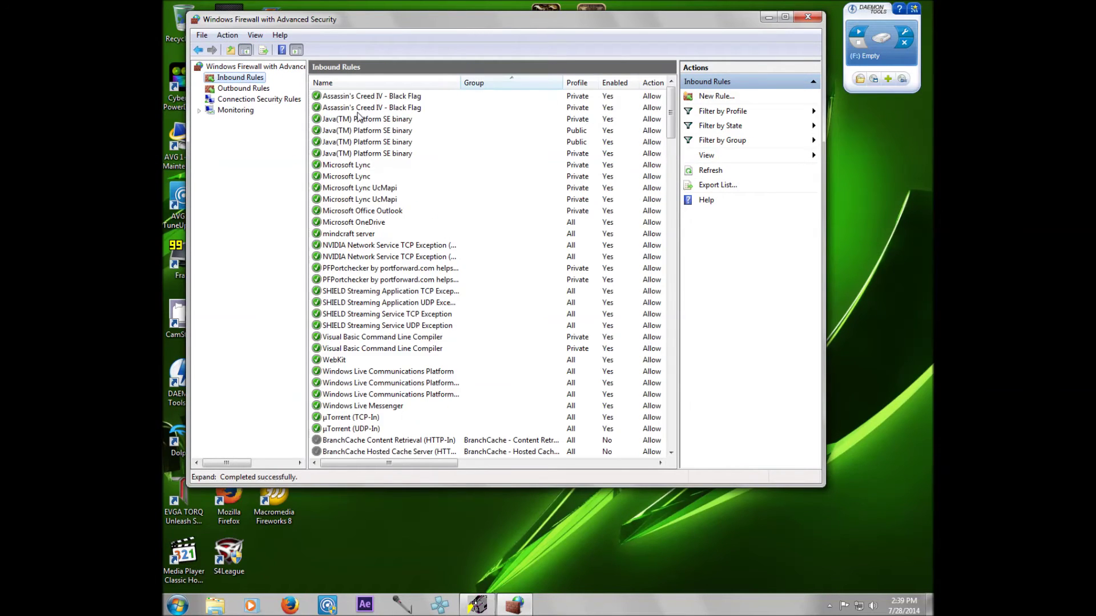
- Walk through a new inbound port rule allowing TCP connections on all local ports for the Domain, Private and Public profiles, and cancel it
click(701, 97)
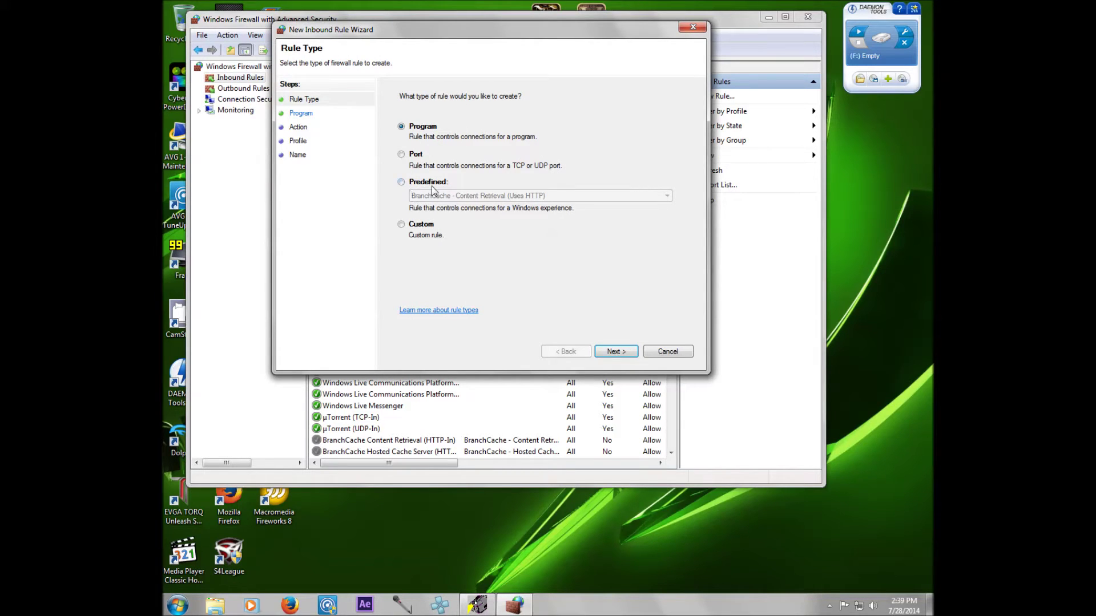
click(402, 155)
click(616, 352)
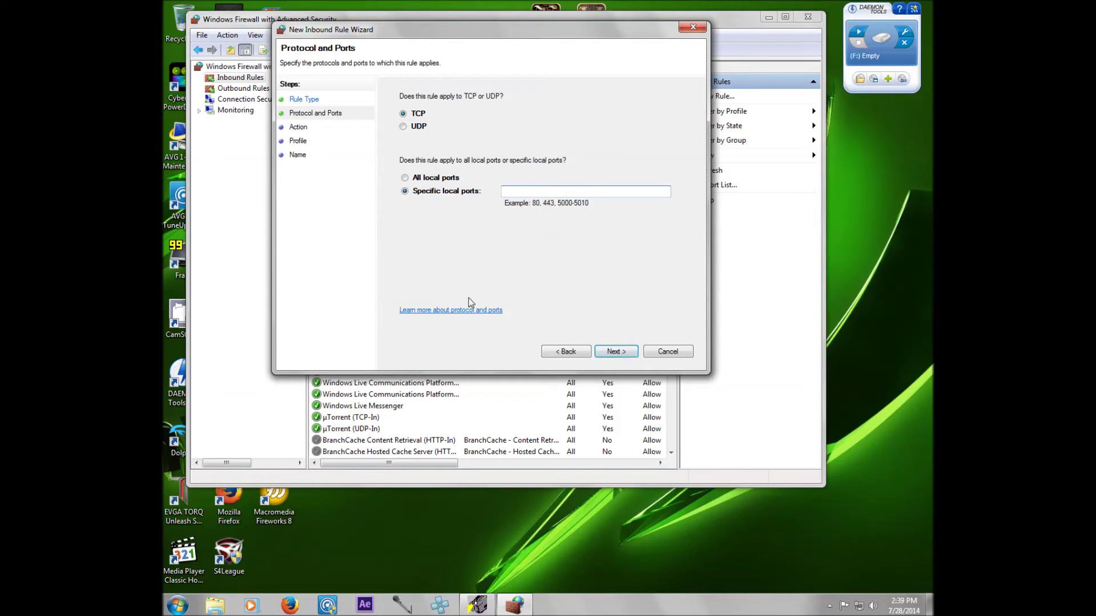
click(405, 177)
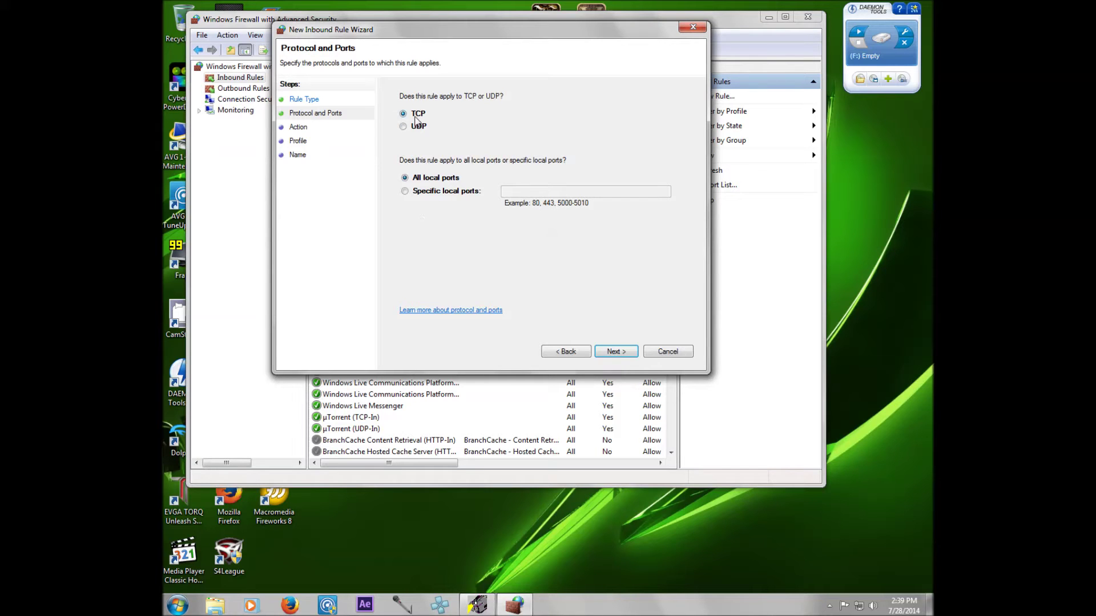
click(614, 354)
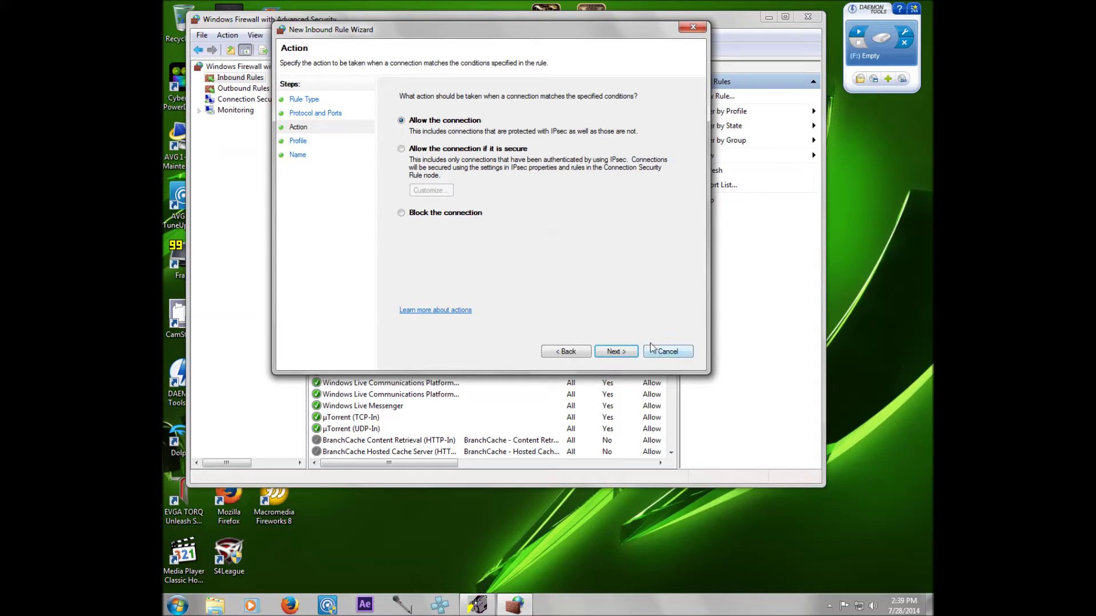
click(624, 357)
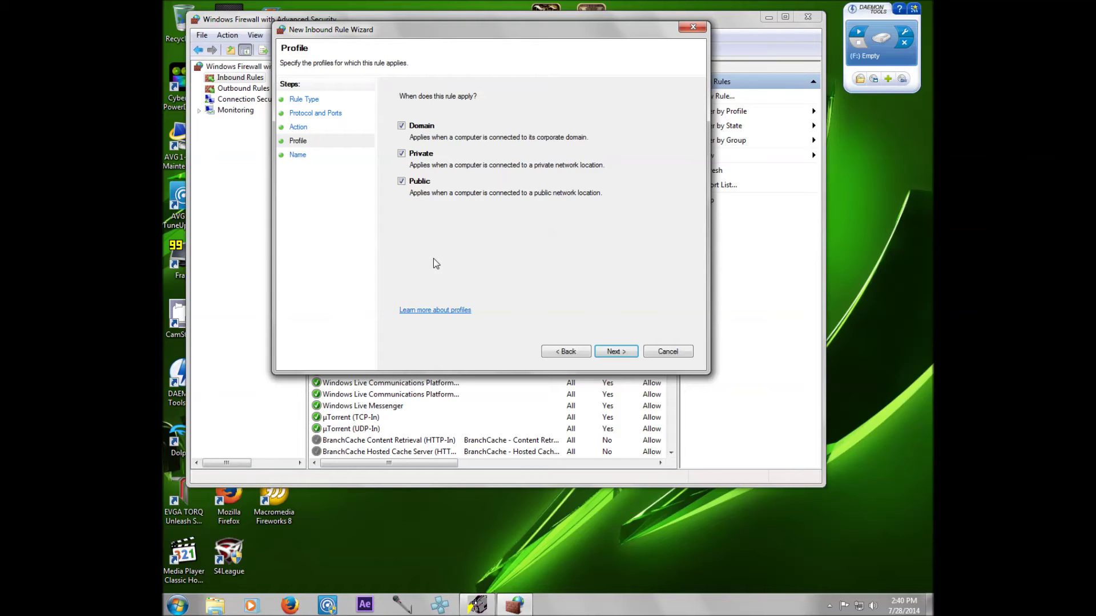
click(624, 353)
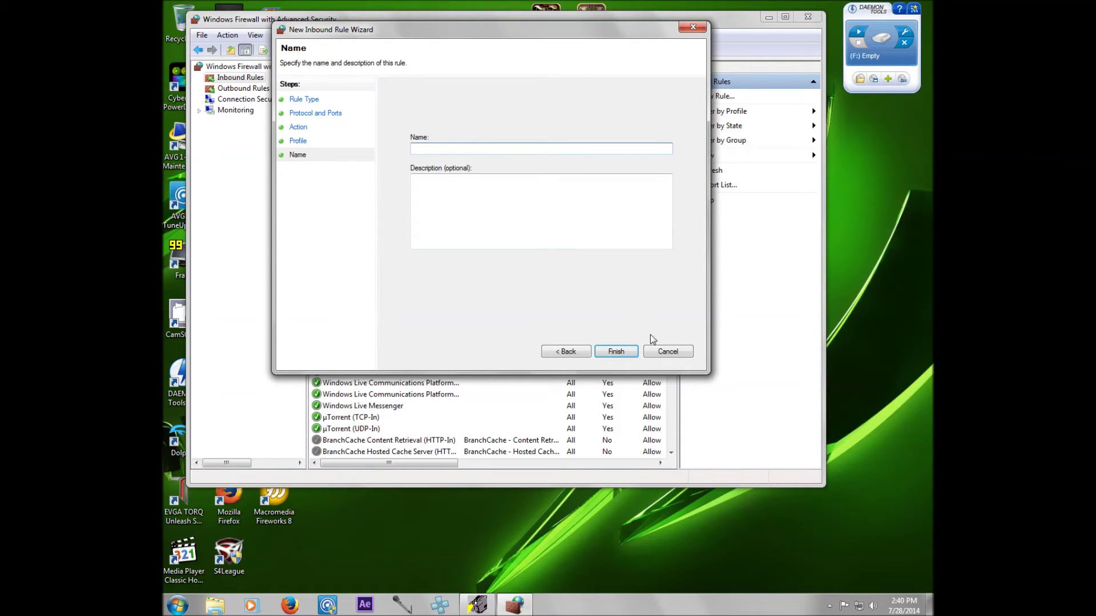
click(663, 359)
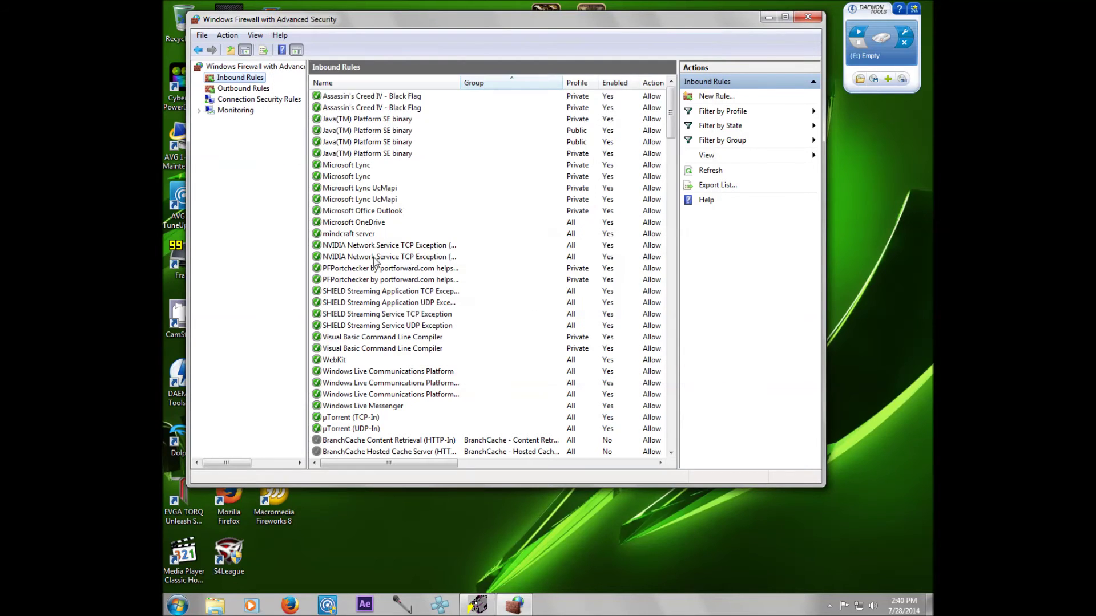
- Look through the inbound rules for the existing "mindcraft server" rule and close the firewall console
click(324, 267)
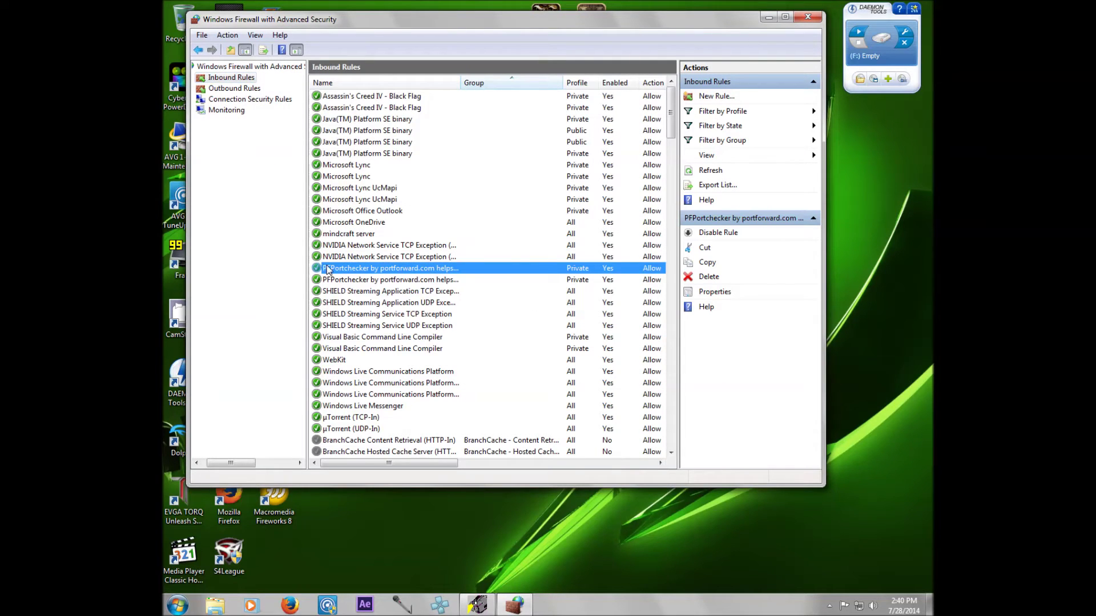
scroll(336, 284, down, 1)
scroll(336, 285, down, 3)
scroll(336, 290, up, 3)
scroll(335, 290, up, 1)
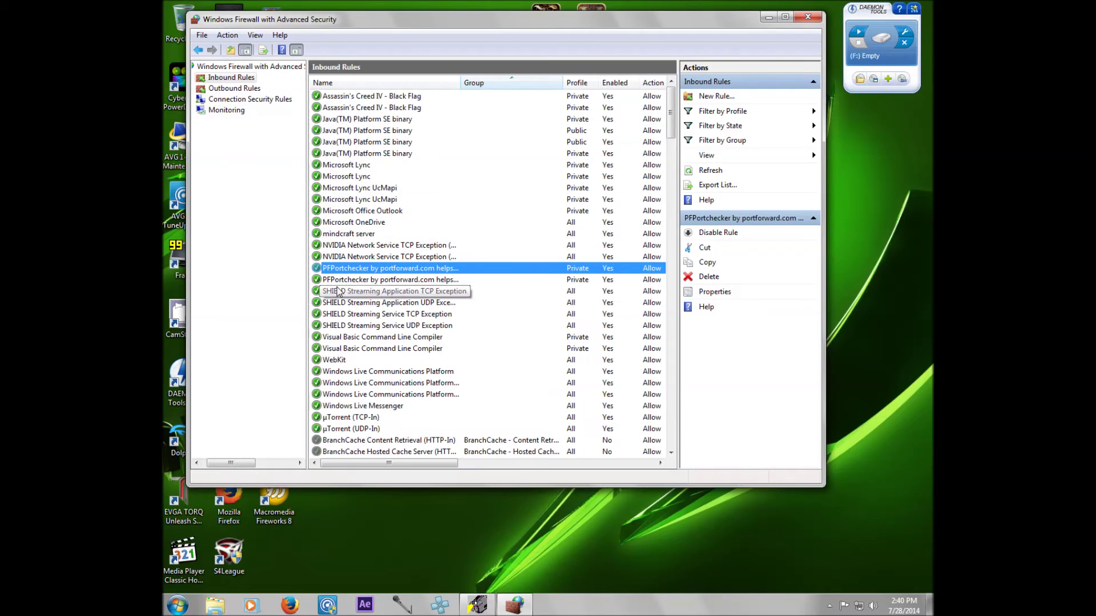
click(328, 234)
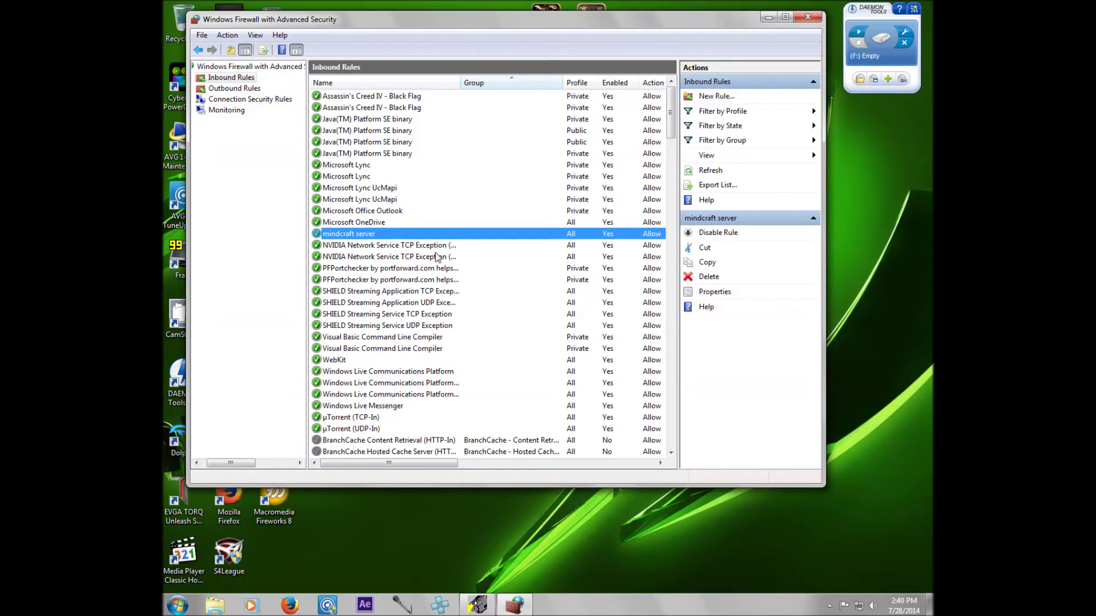
click(808, 18)
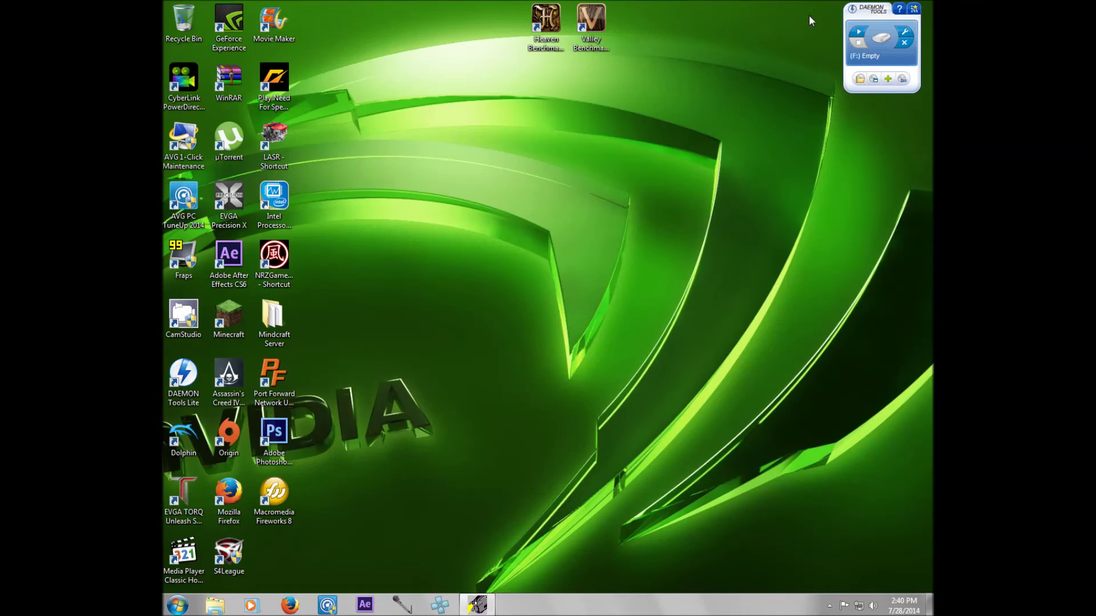
- Launch Minecraft 1.7.10 through its launcher with the default profile and move the windowed game higher on the desktop
double_click(228, 313)
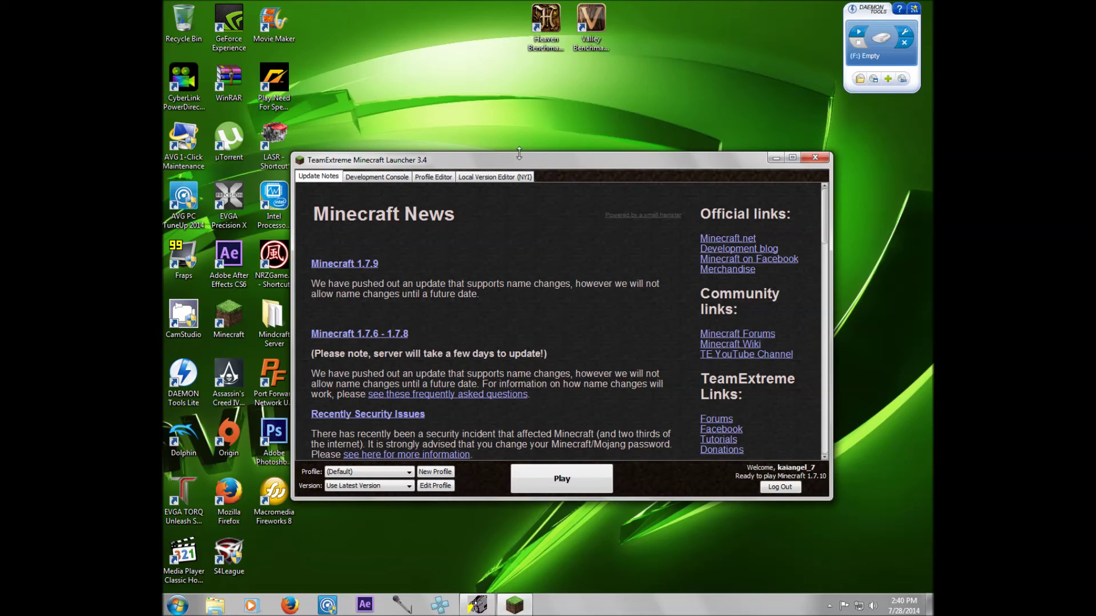
drag(522, 161, 521, 85)
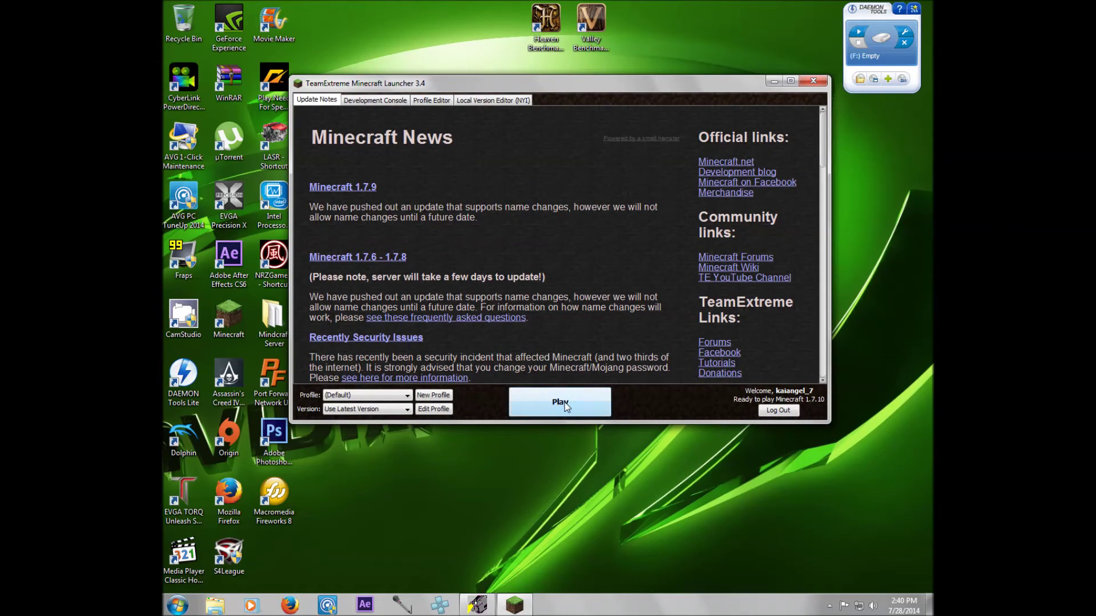
click(564, 402)
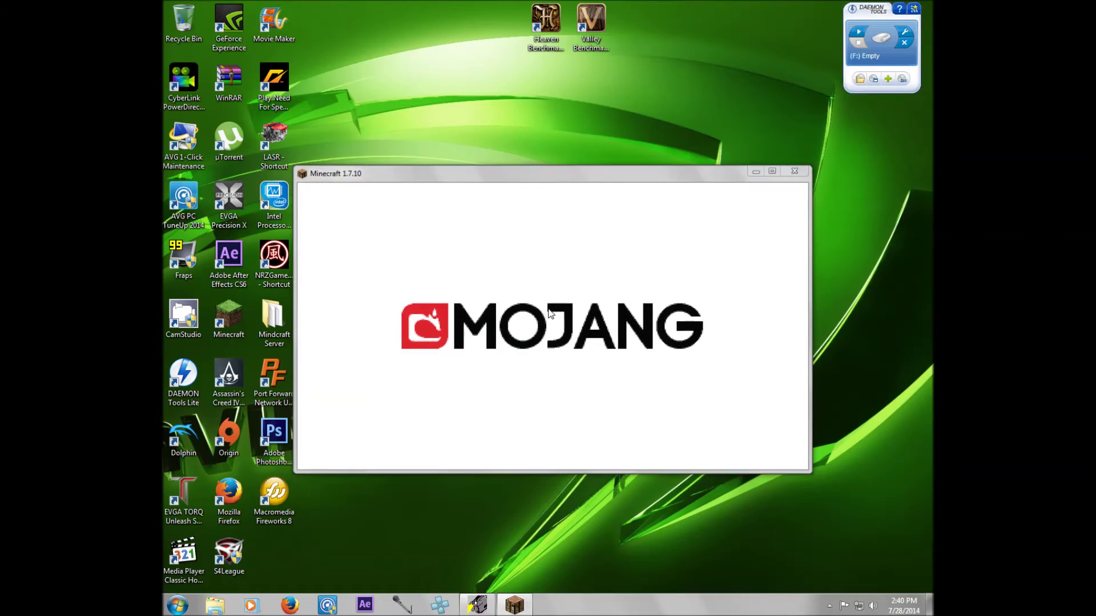
key(super)
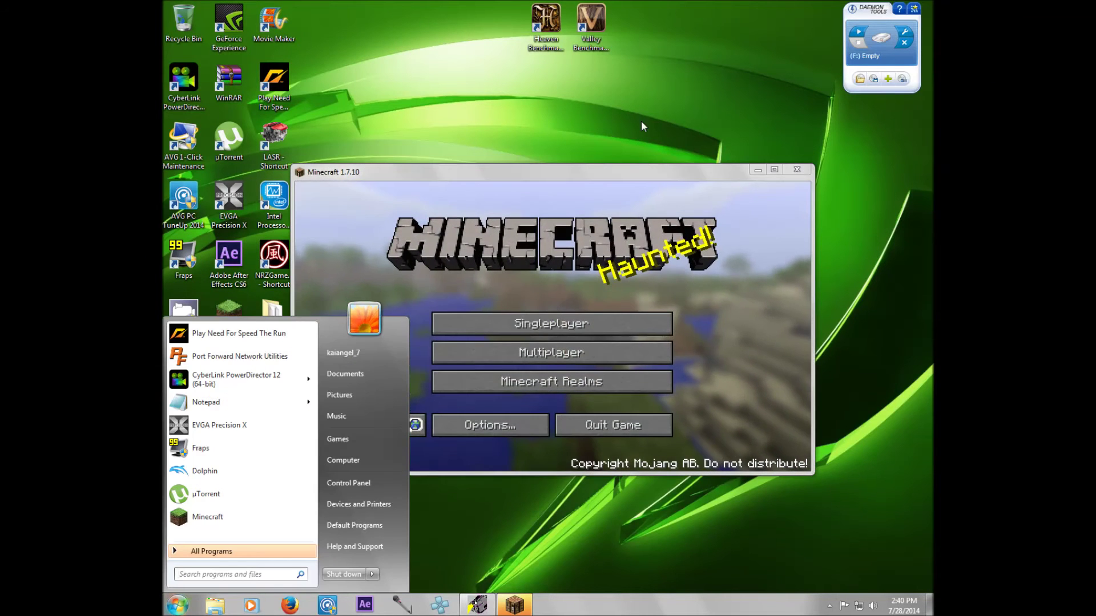
click(500, 175)
drag(500, 174, 511, 62)
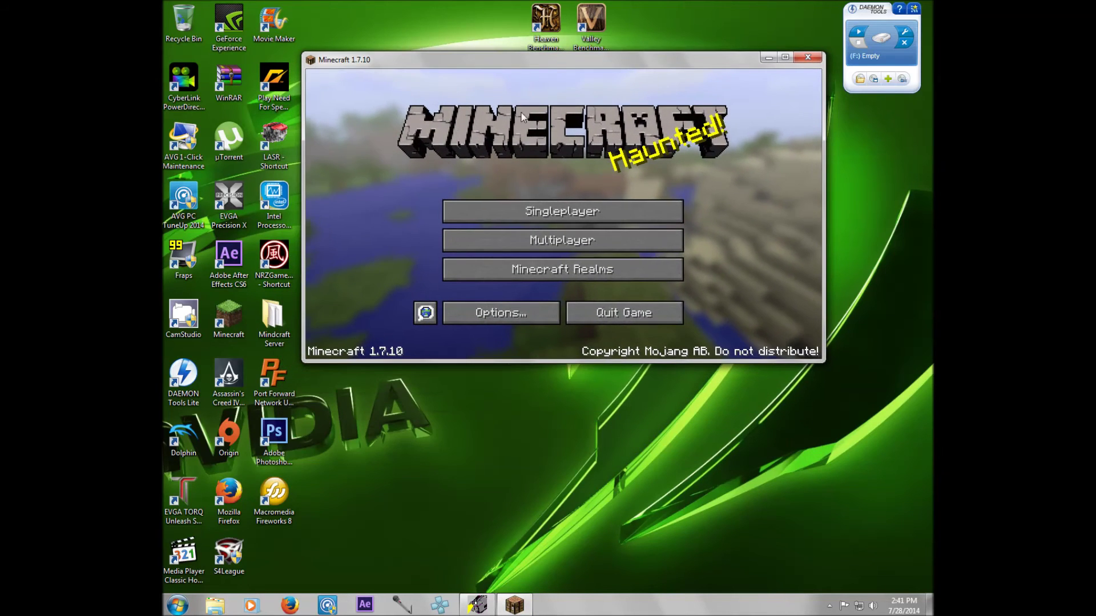
- Load the existing singleplayer world and open it to LAN with the game mode for other players set to Creative
click(531, 213)
double_click(526, 195)
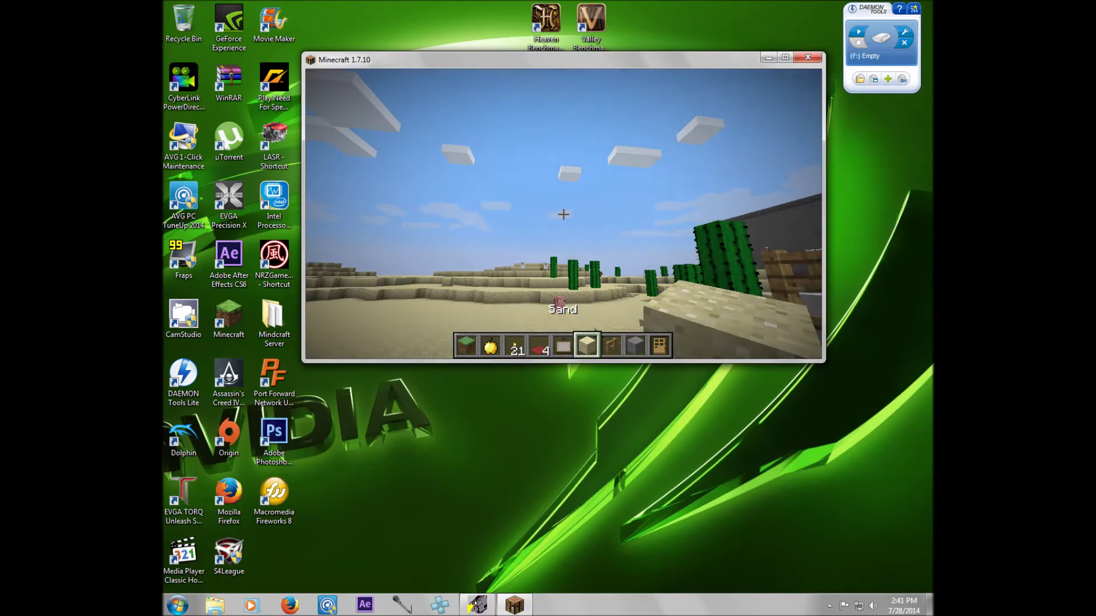
key(Escape)
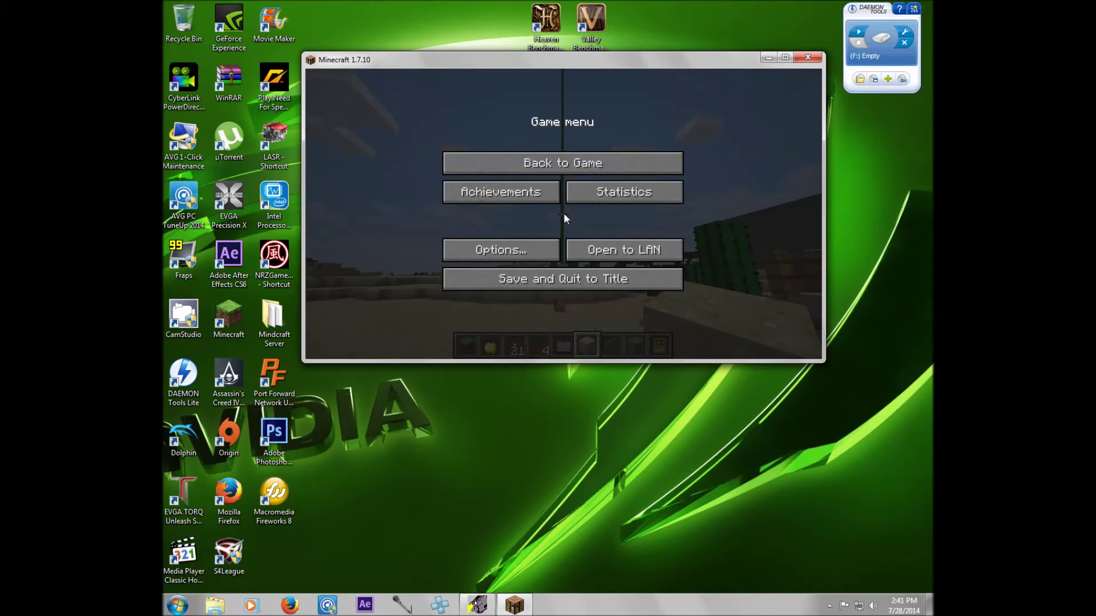
click(638, 249)
click(452, 210)
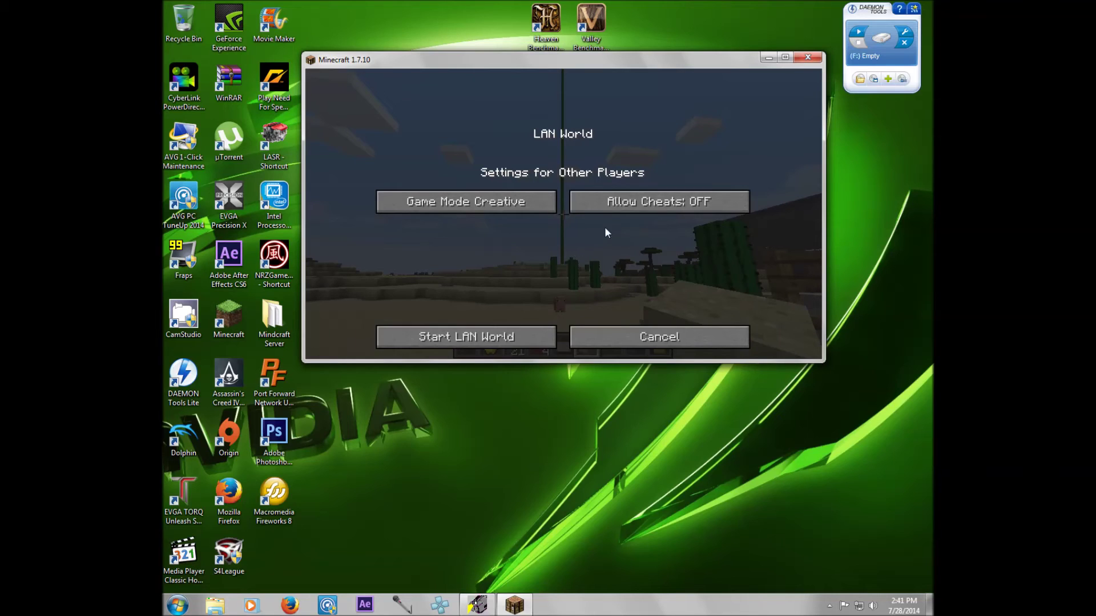
click(480, 337)
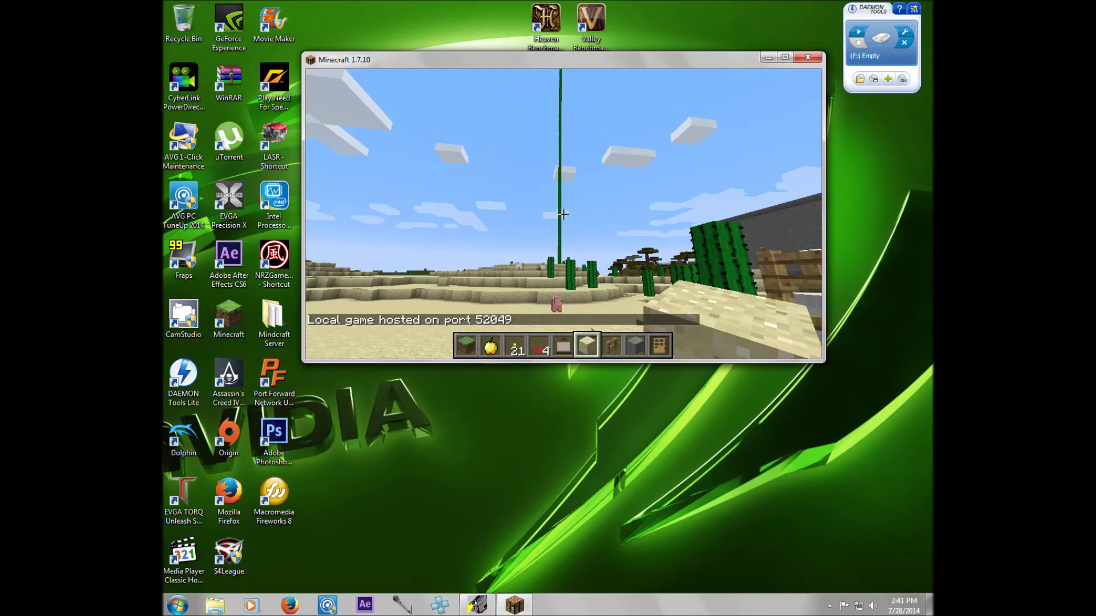
- Pause the hosted game, log in to a second Minecraft launcher under a different username and start another game client
key(Escape)
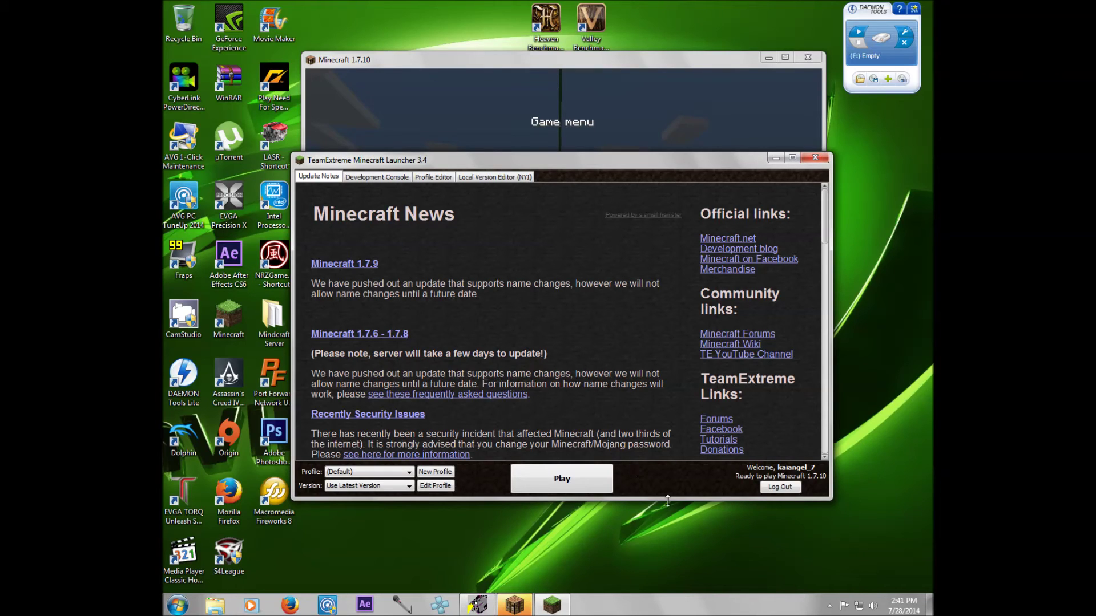
click(776, 489)
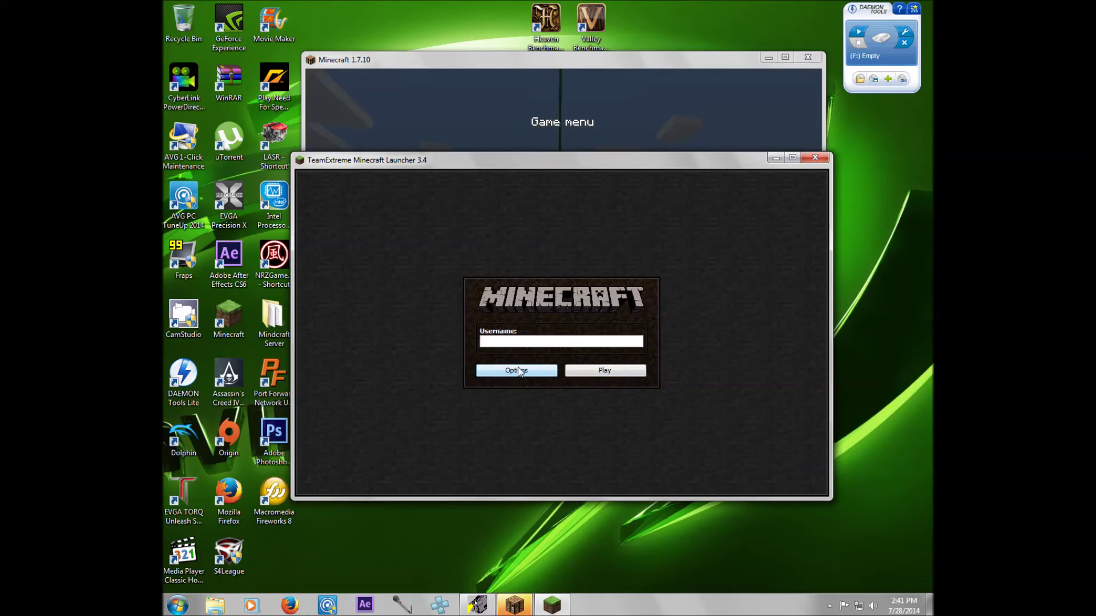
click(515, 341)
text(ryytvgyt)
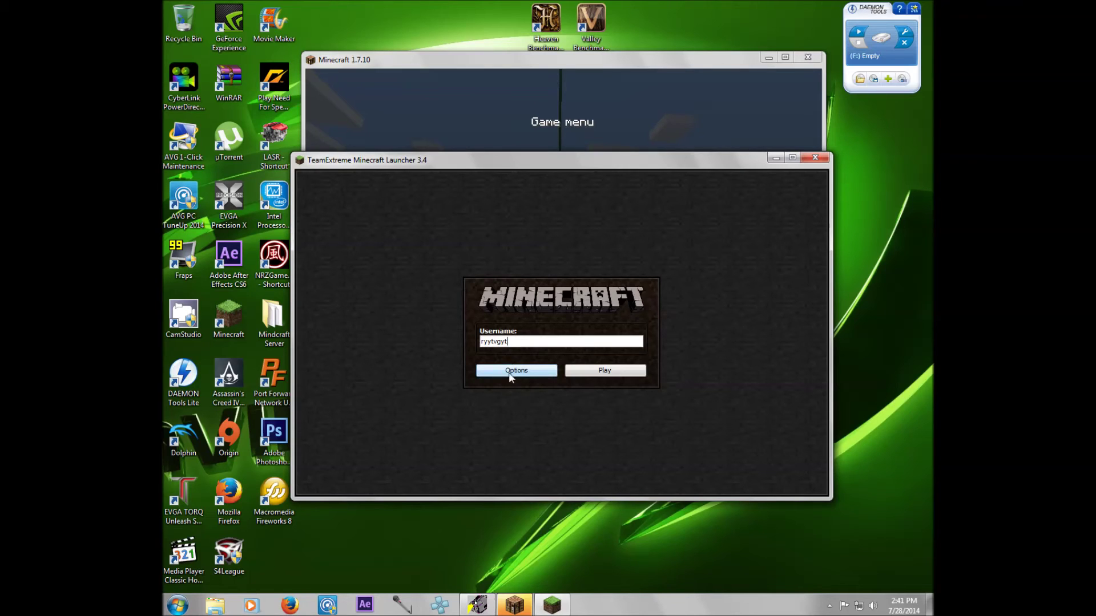
click(607, 371)
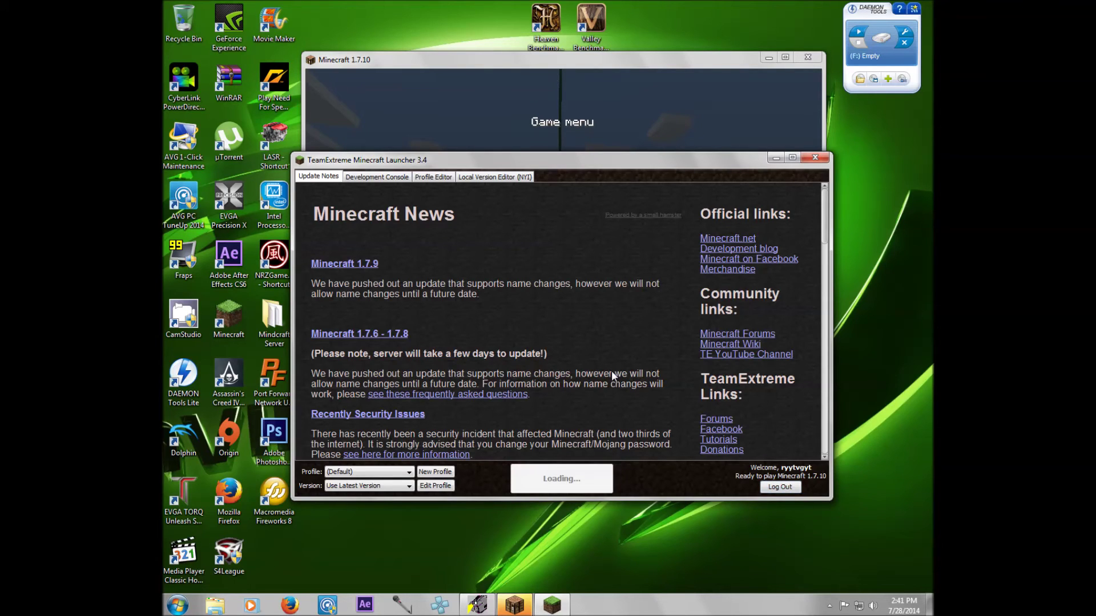
click(562, 478)
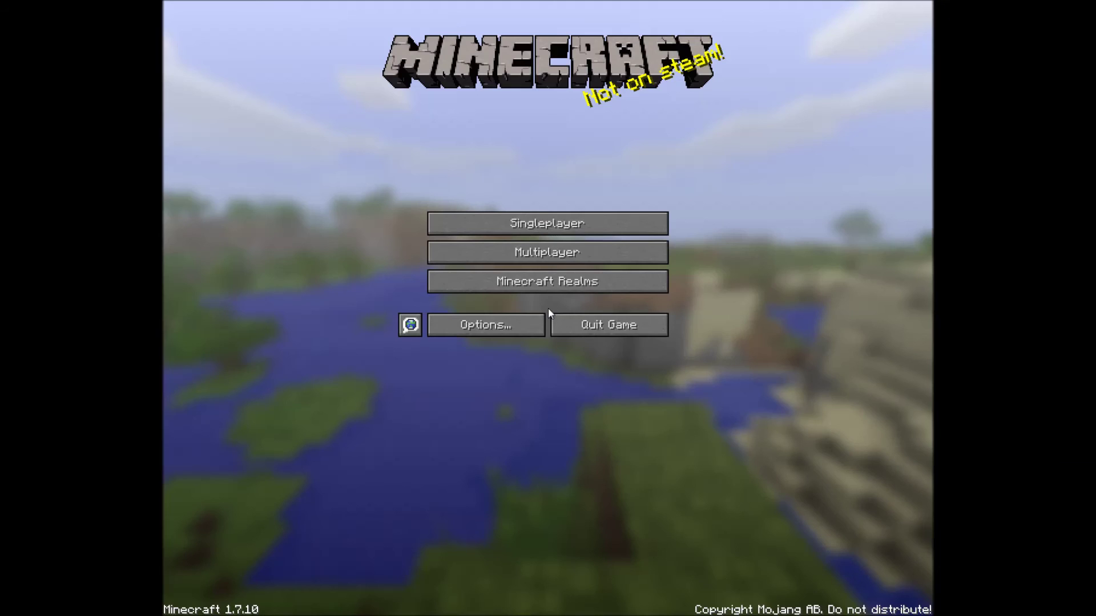
- Bring the second Minecraft client out of full screen over the first one and join the hosted LAN world through multiplayer
key(alt+Tab)
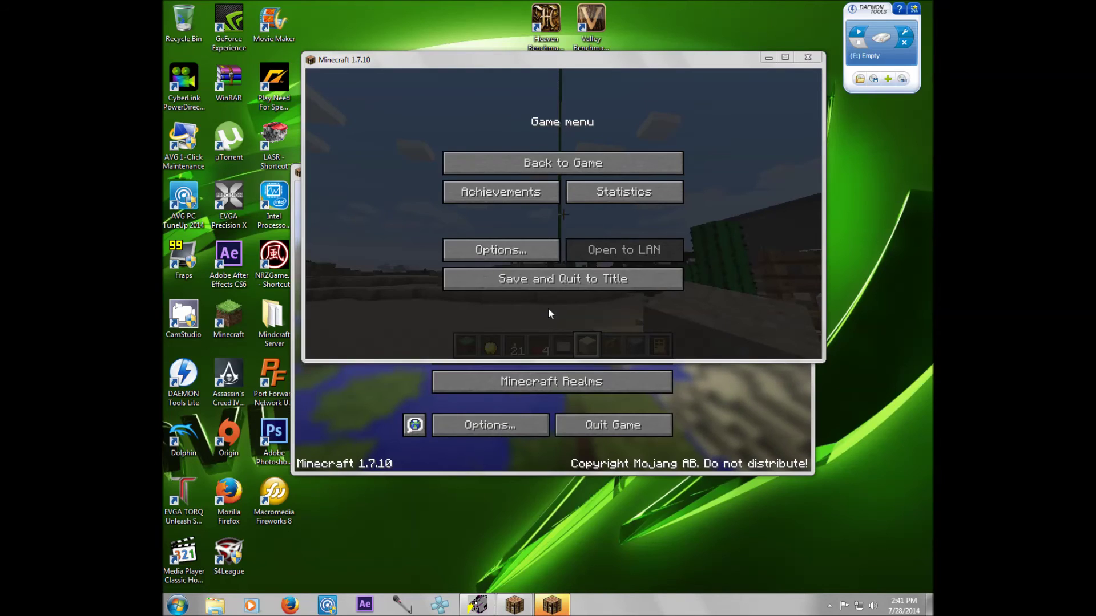
click(365, 412)
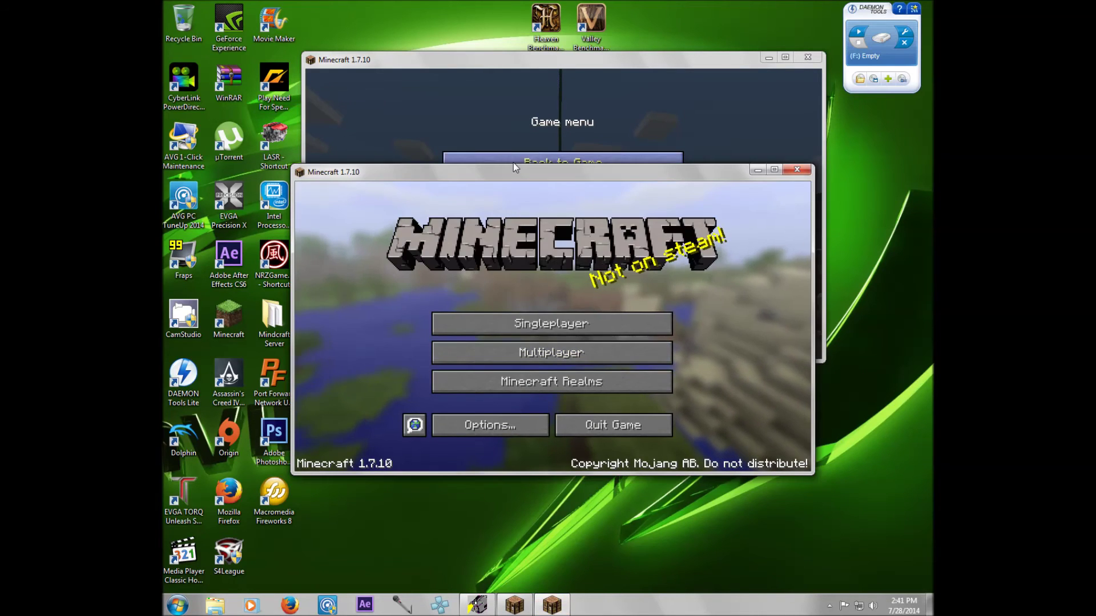
drag(519, 169, 543, 57)
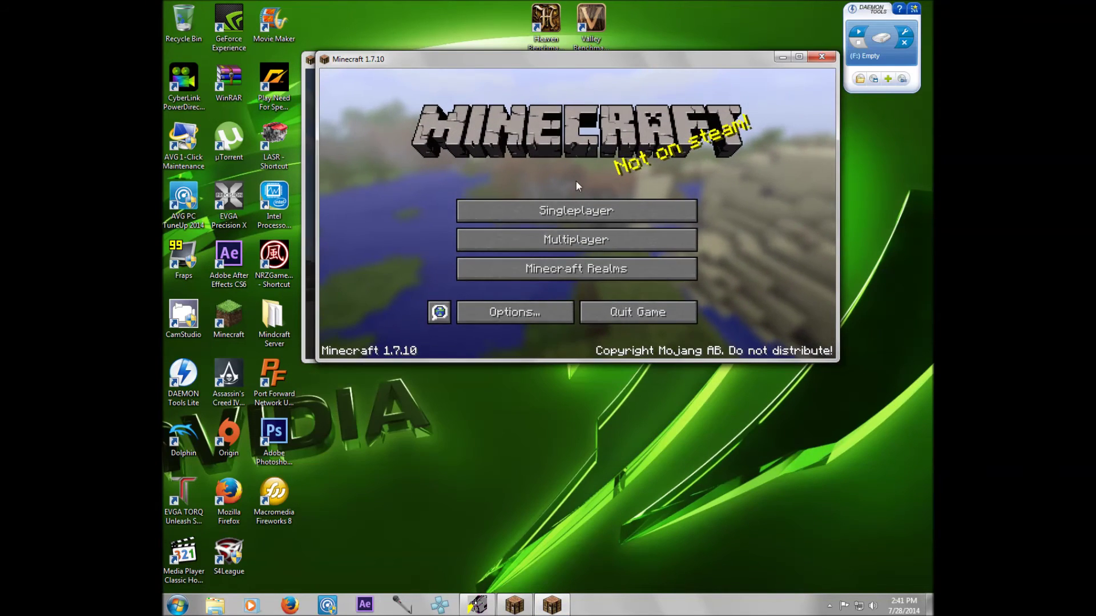
click(569, 247)
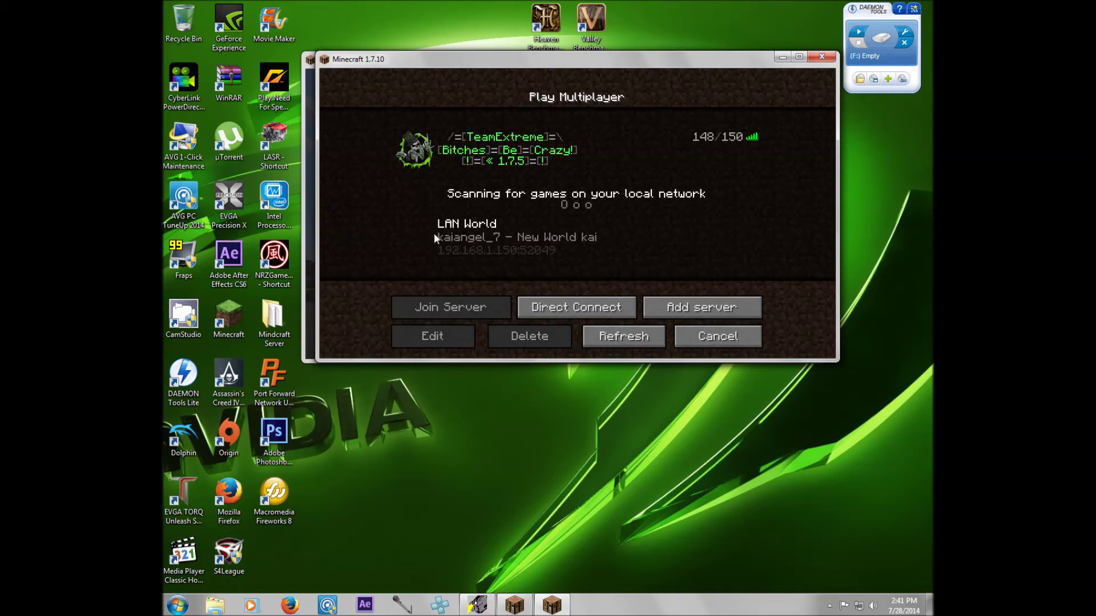
double_click(489, 235)
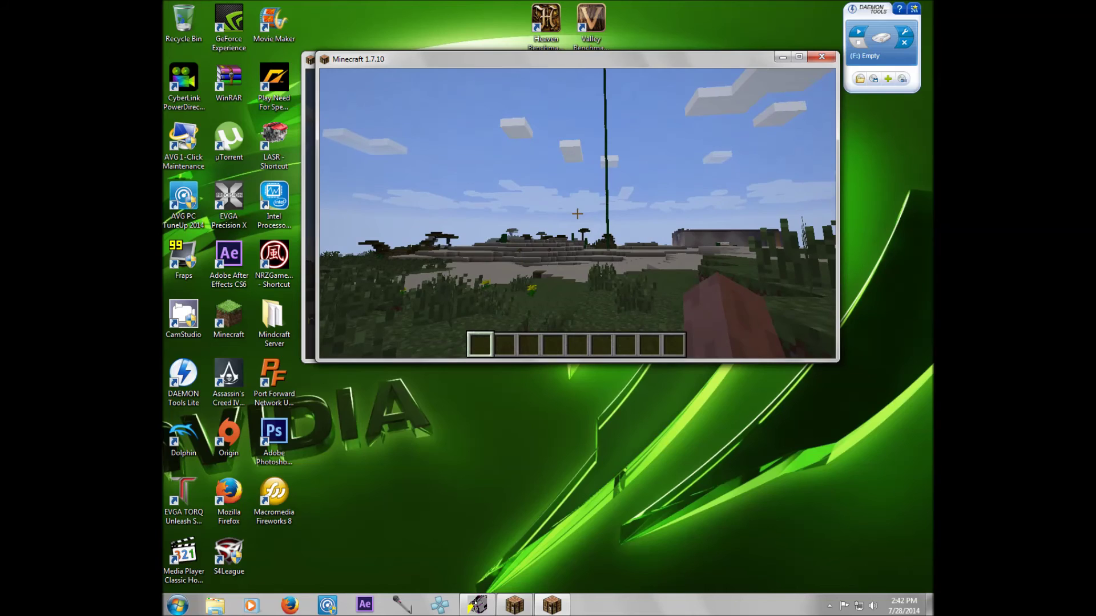
- Pause the joined game, close the second Minecraft client and close the hosting Minecraft client as well
key(Escape)
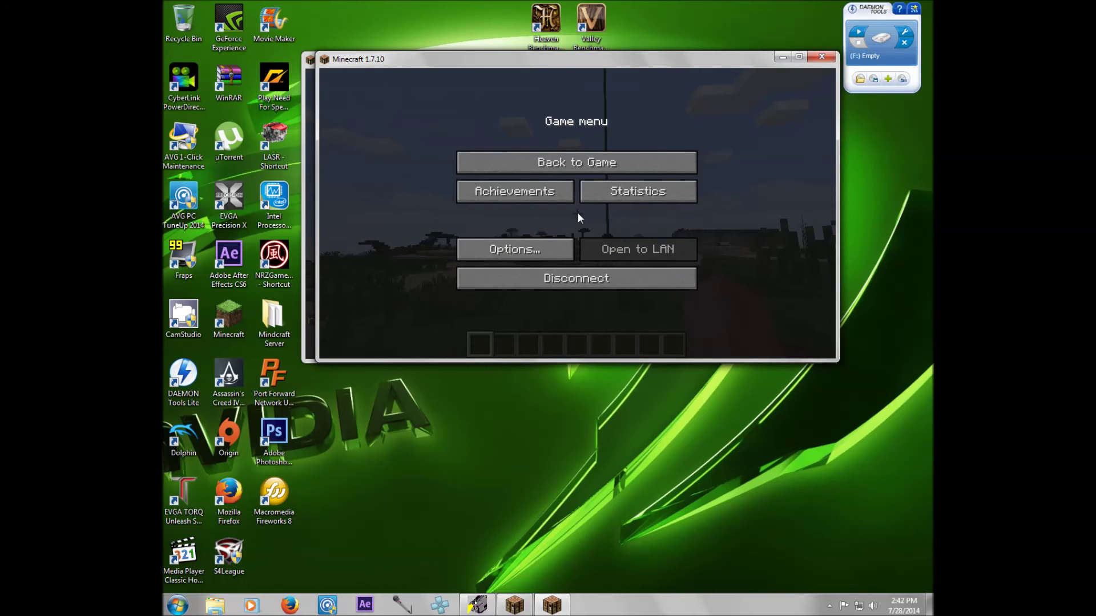
click(821, 56)
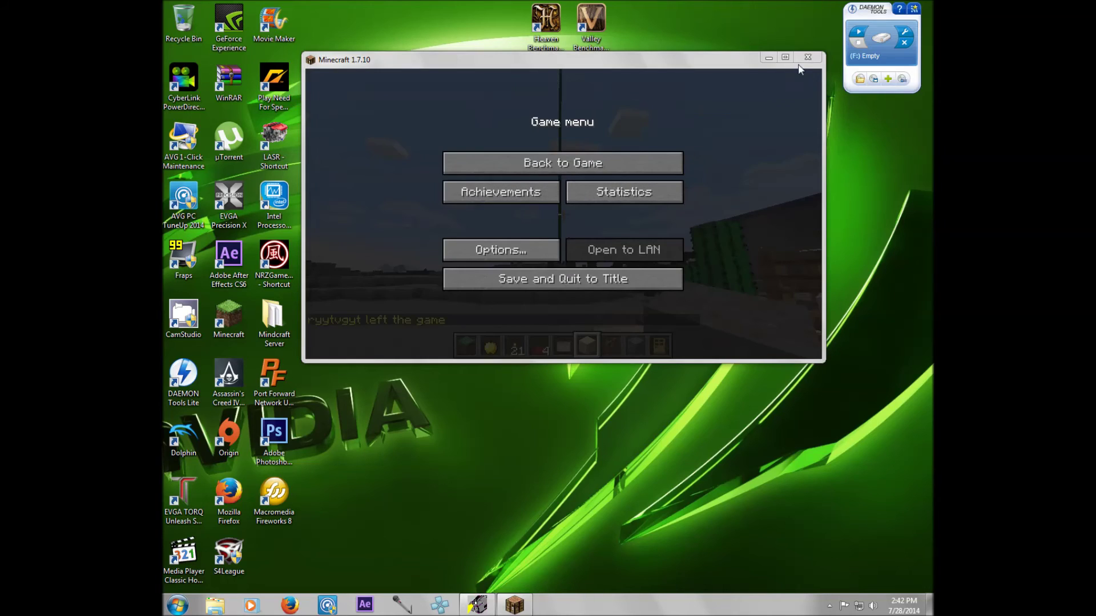
click(645, 162)
key(alt+F4)
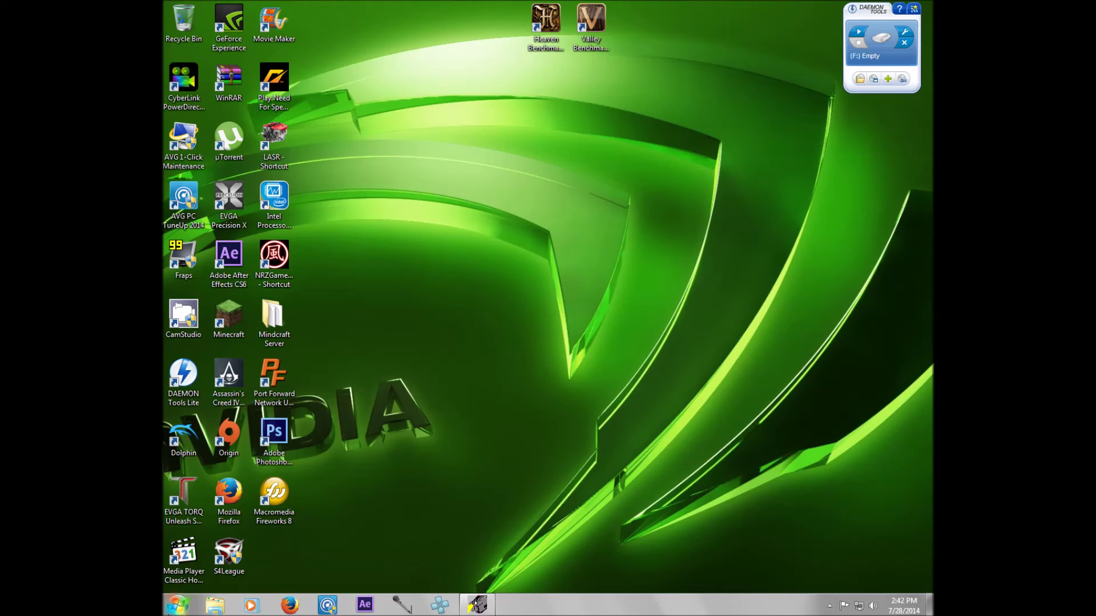
- Search the computer for the firewall, open Windows Firewall with Advanced Security and show its inbound rules
click(178, 605)
click(225, 574)
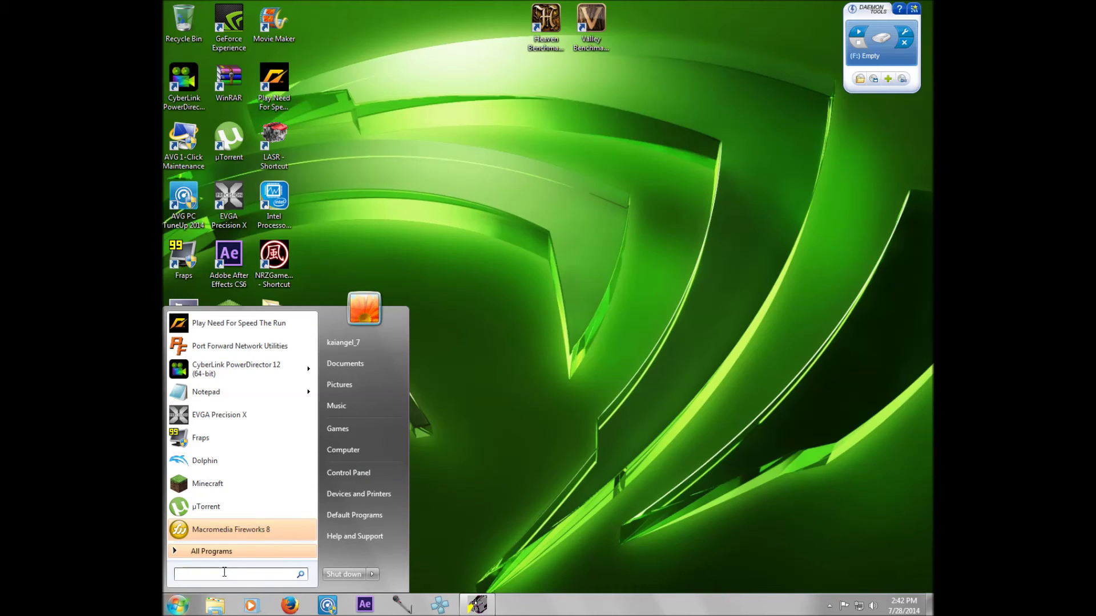
text(fire)
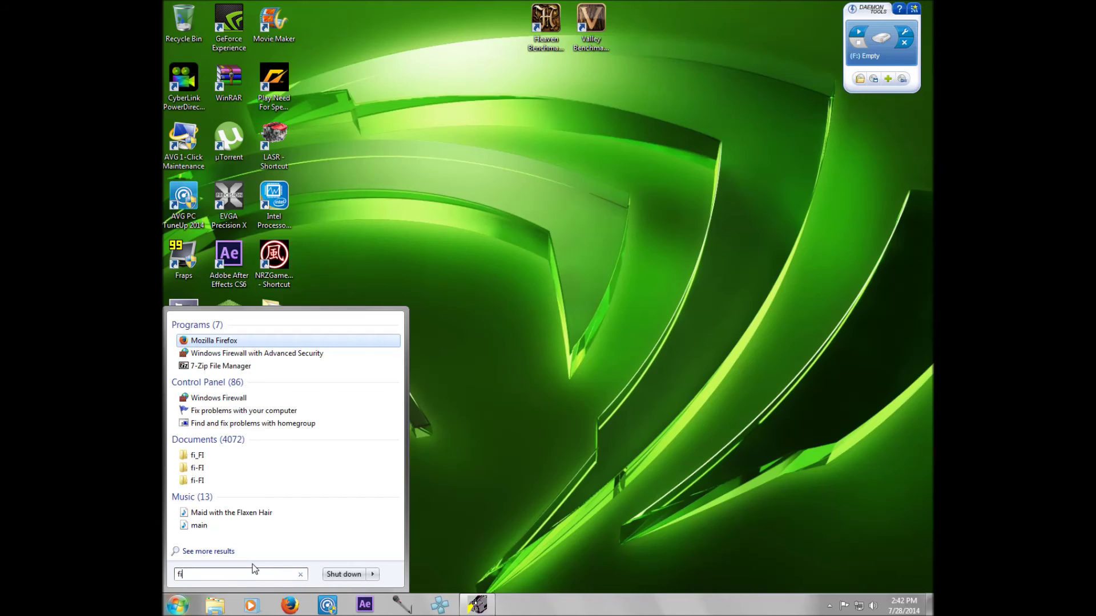
click(310, 355)
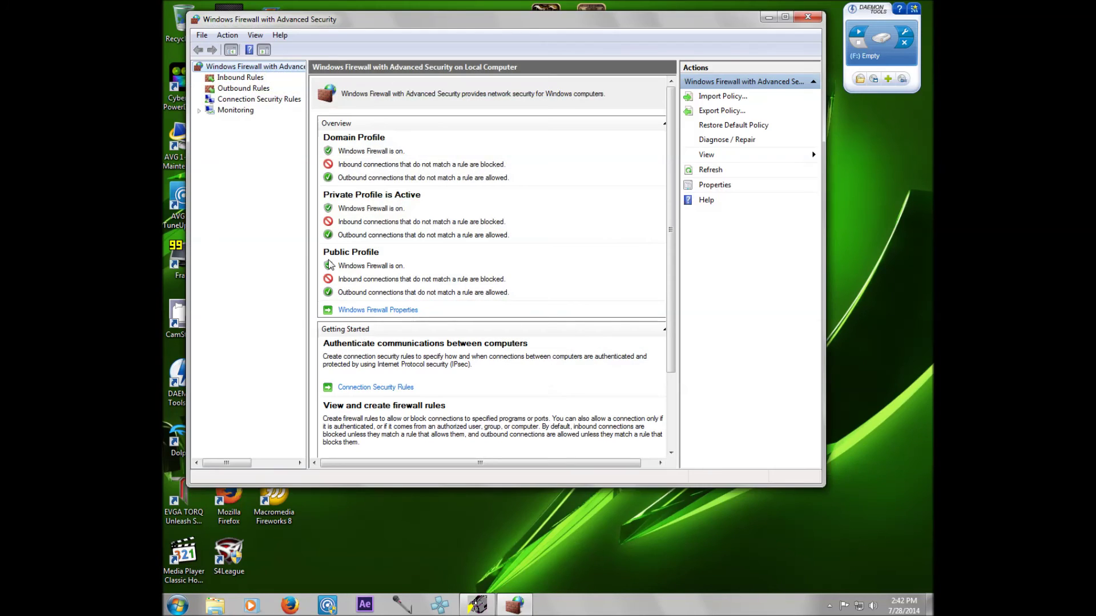
click(238, 78)
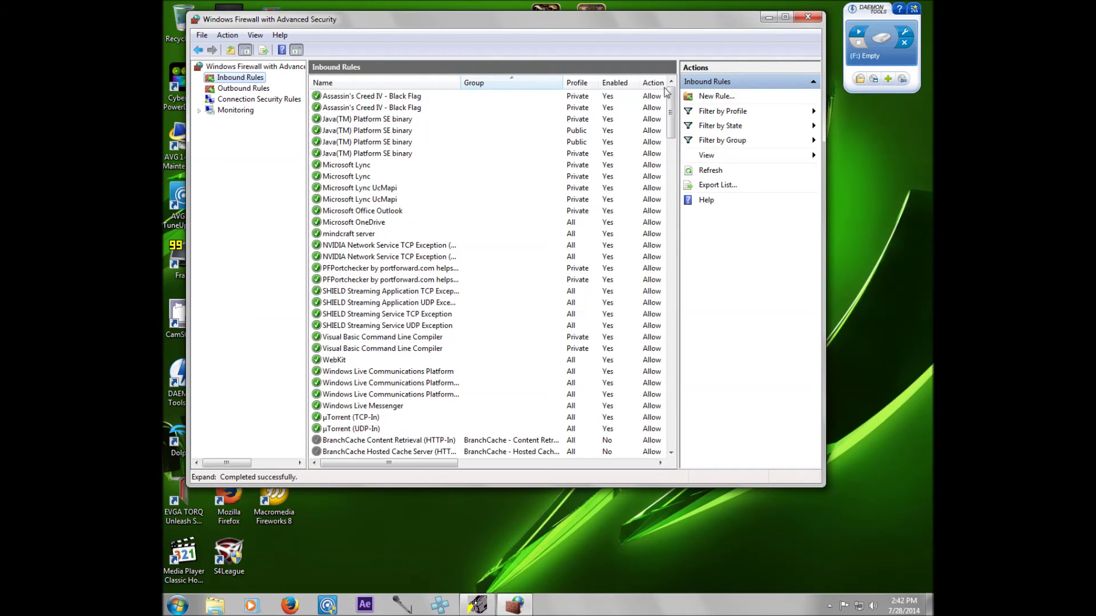
- Walk through a new inbound port rule for TCP on all local ports, allowing the connection on all profiles, and cancel at the naming stage
click(714, 97)
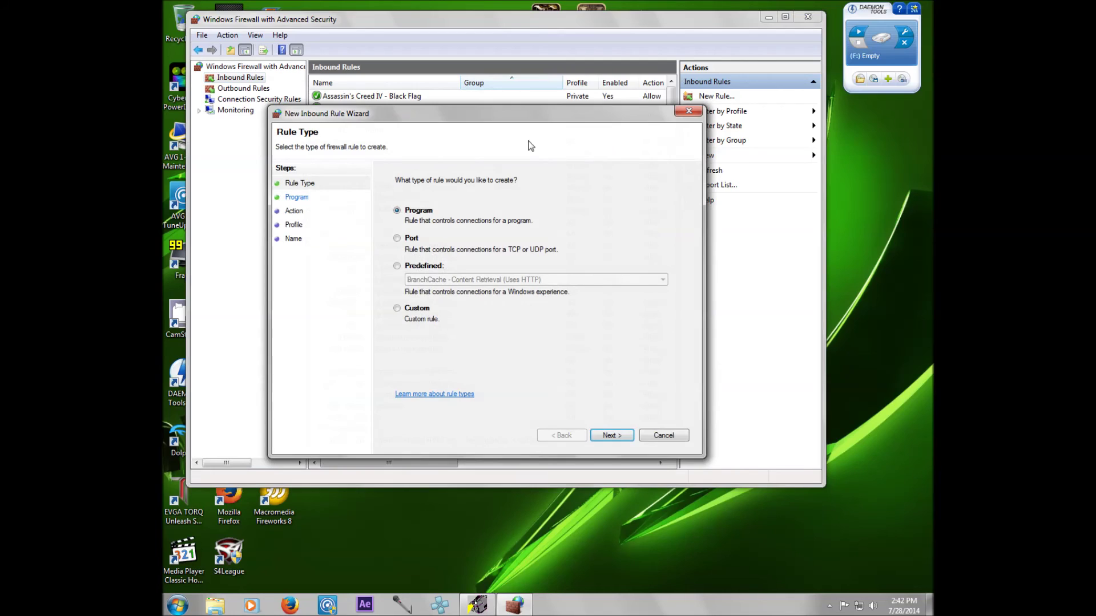
click(409, 241)
click(611, 437)
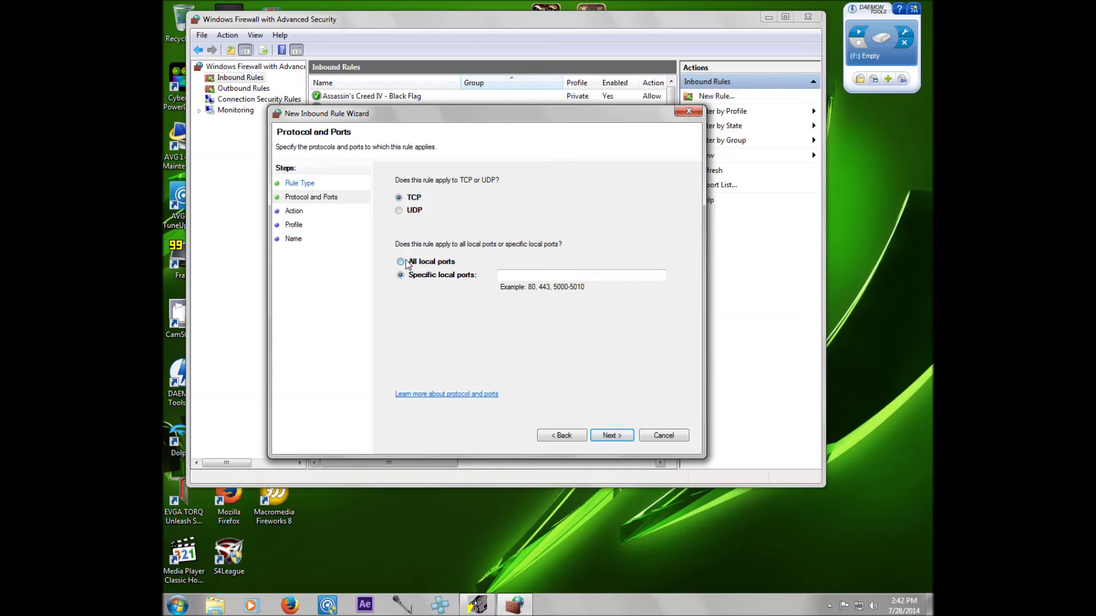
click(401, 262)
click(612, 436)
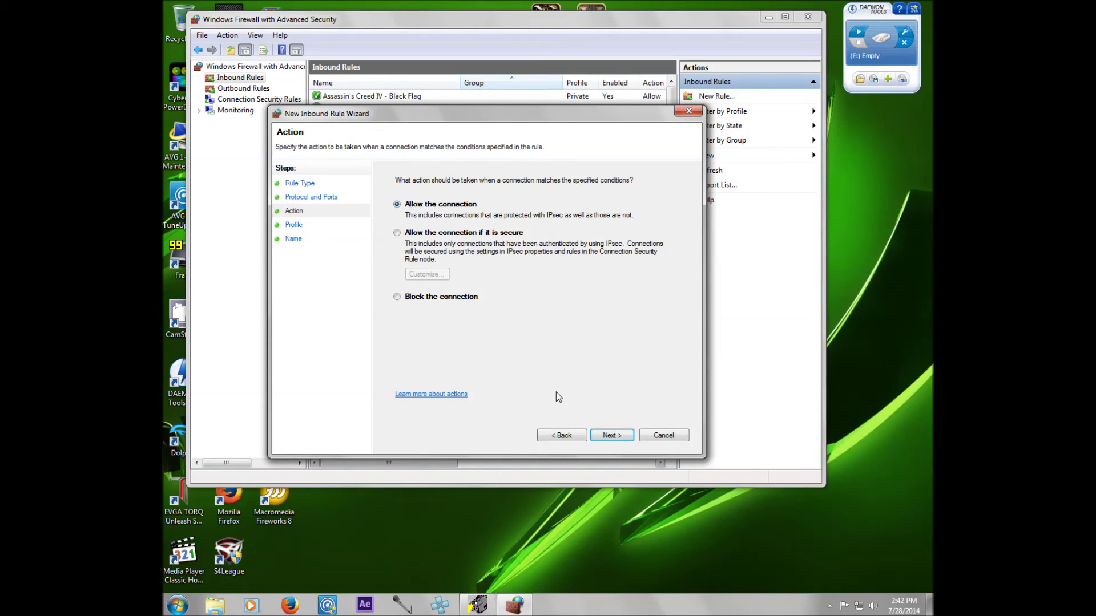
click(614, 437)
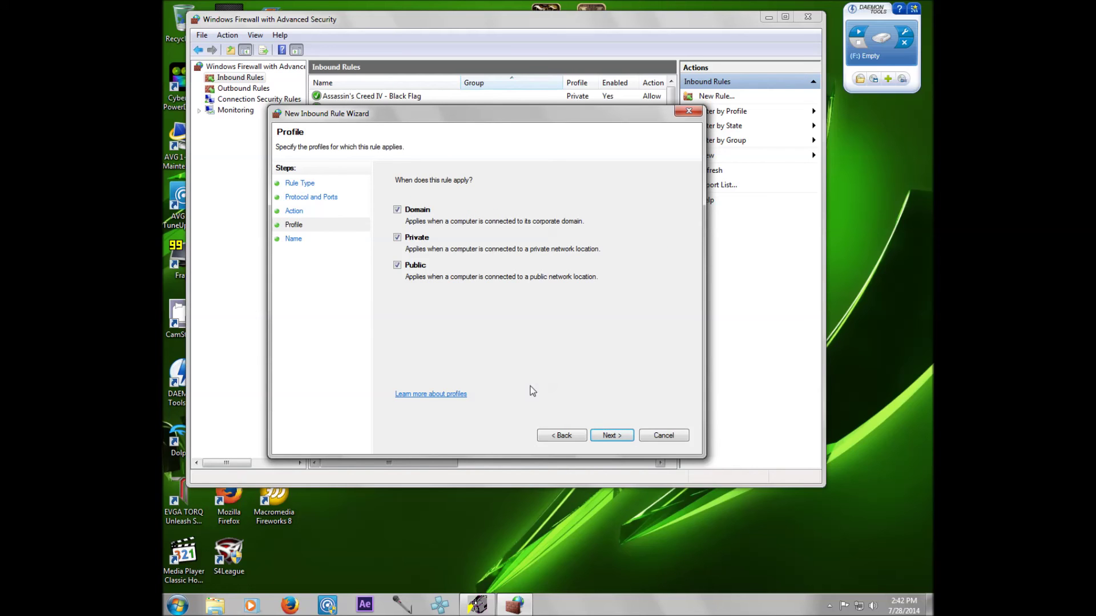
click(620, 437)
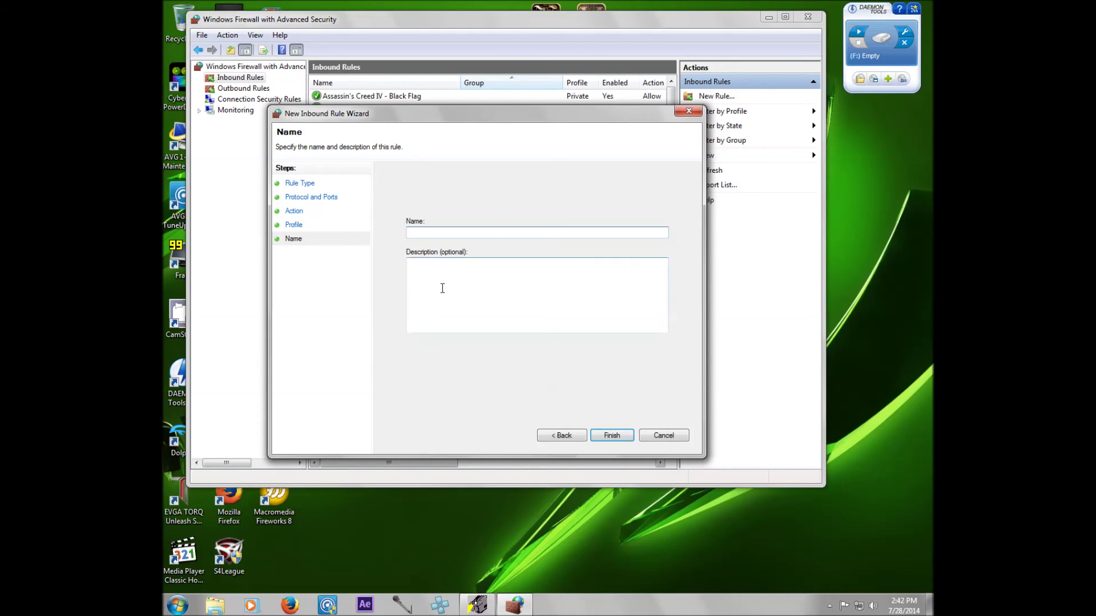
click(691, 111)
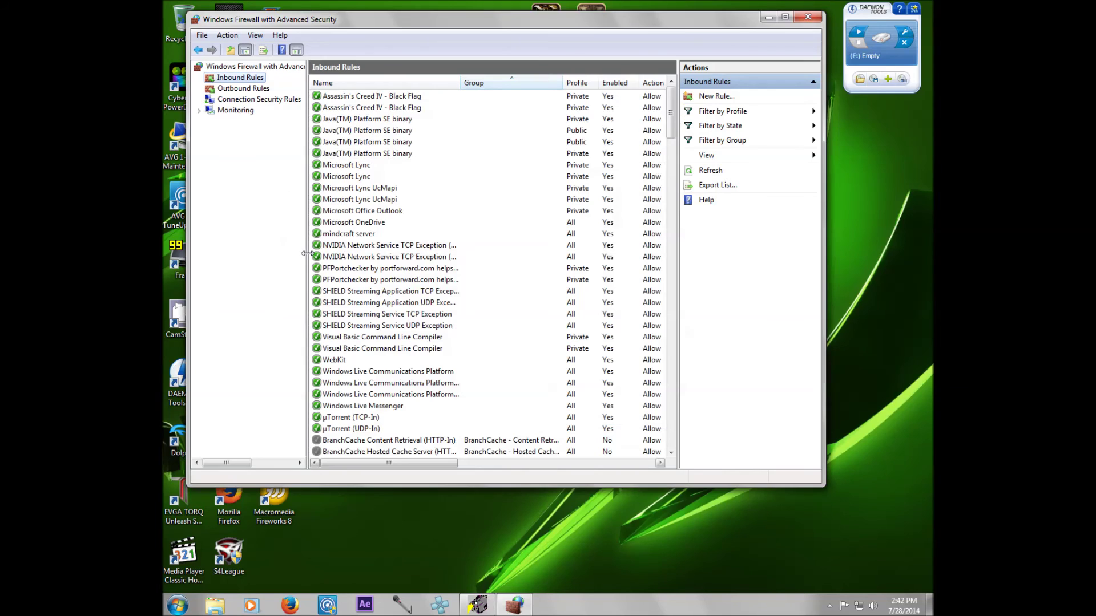
- Point out the existing "mindcraft server" inbound rule by selecting it and close the firewall window
click(377, 272)
click(342, 234)
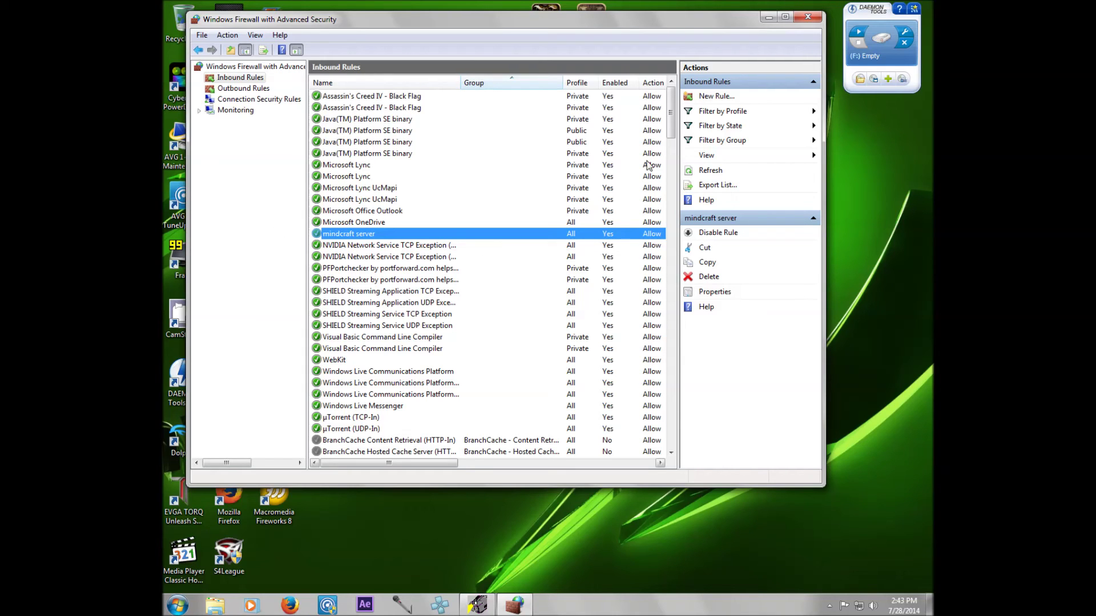
click(808, 13)
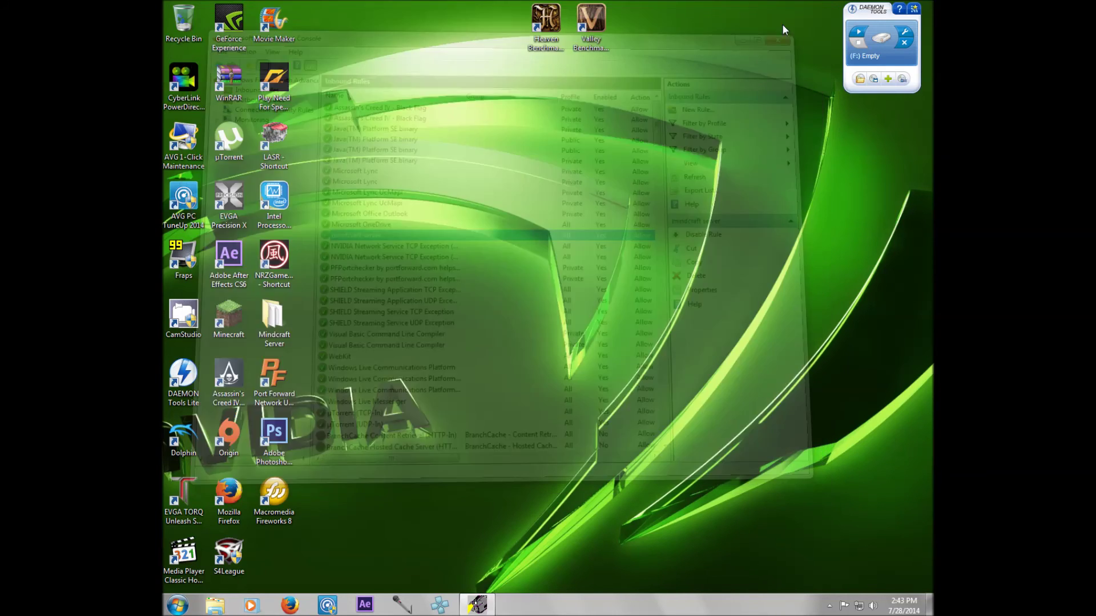